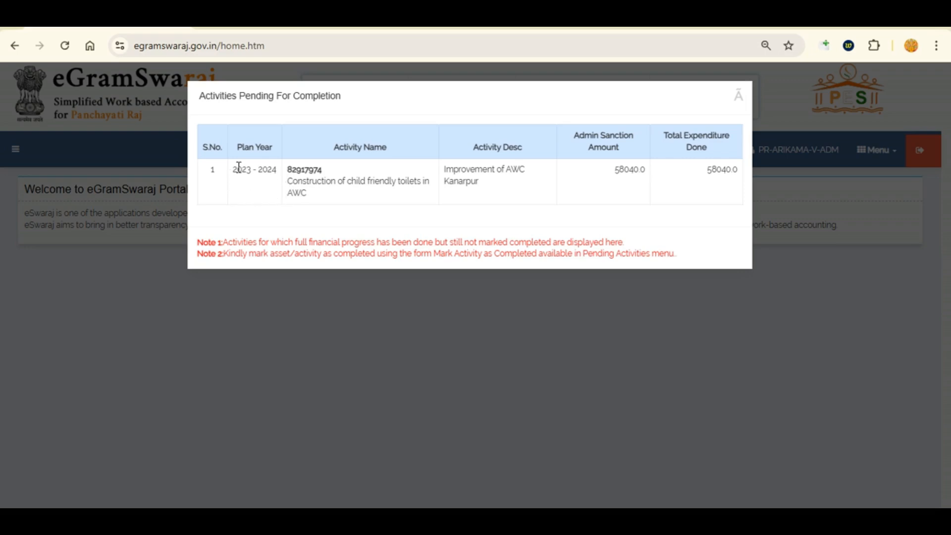
# - Check the plan year and activity name in the pending-for-completion notice, then close the notice
pyautogui.moveTo(233, 171); pyautogui.dragTo(276, 171)
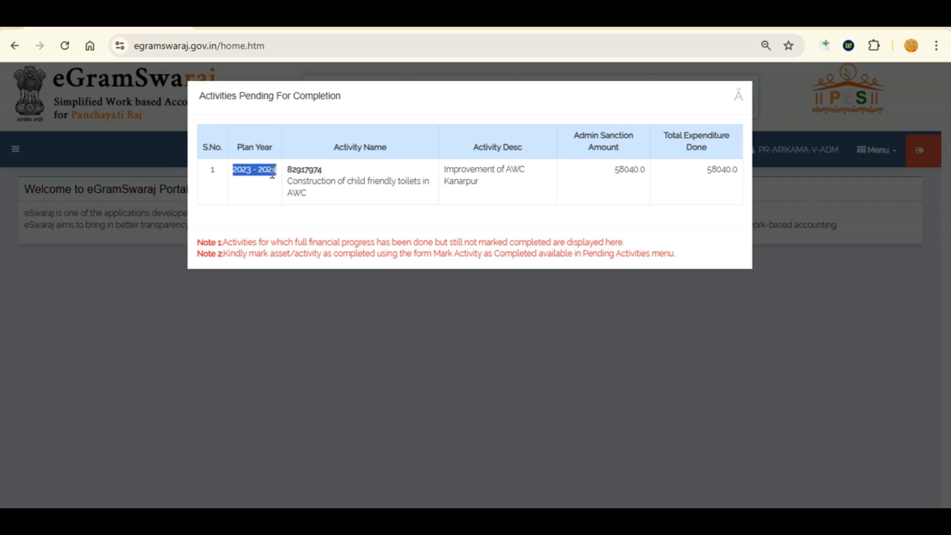
pyautogui.moveTo(288, 170); pyautogui.dragTo(340, 198)
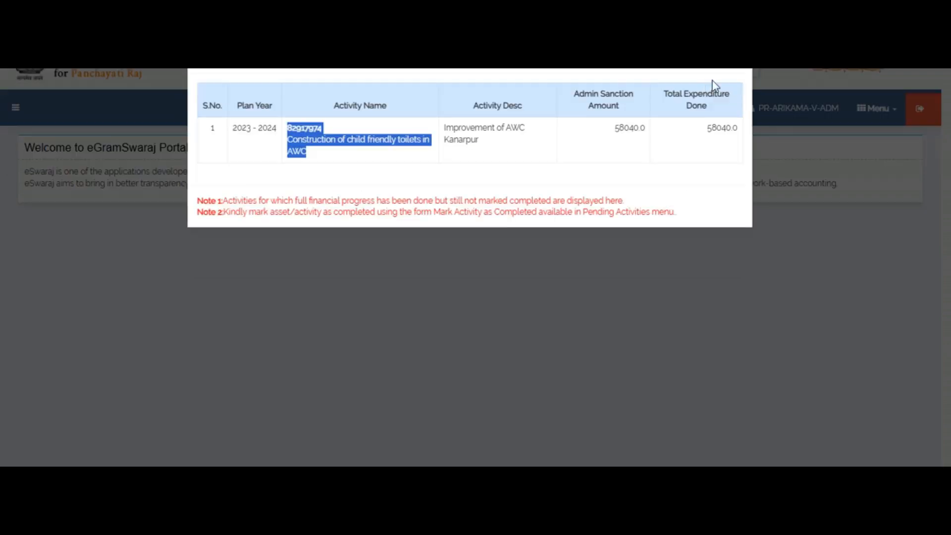
pyautogui.click(738, 96)
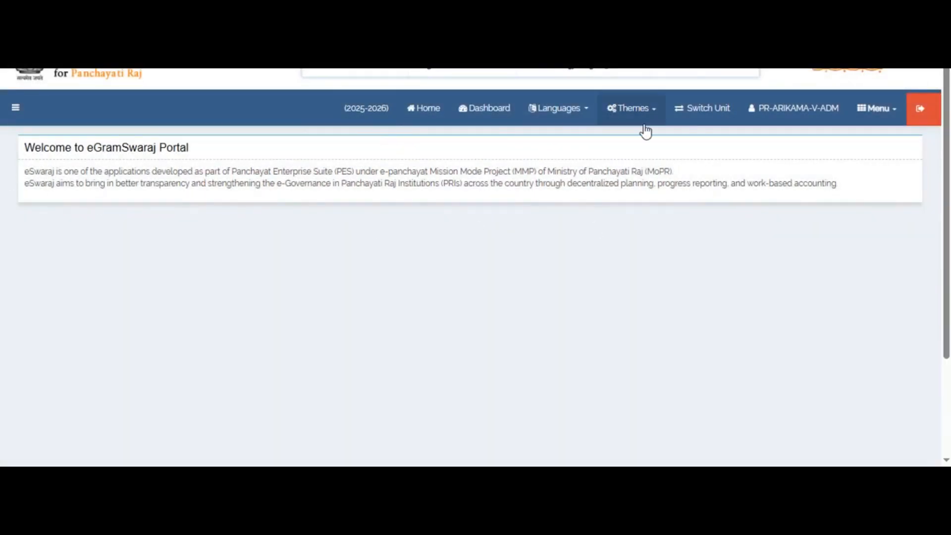
# - Switch the assigned unit to financial year 2023-2024, keeping the filled-in Gram Panchayat details, and submit
pyautogui.click(695, 109)
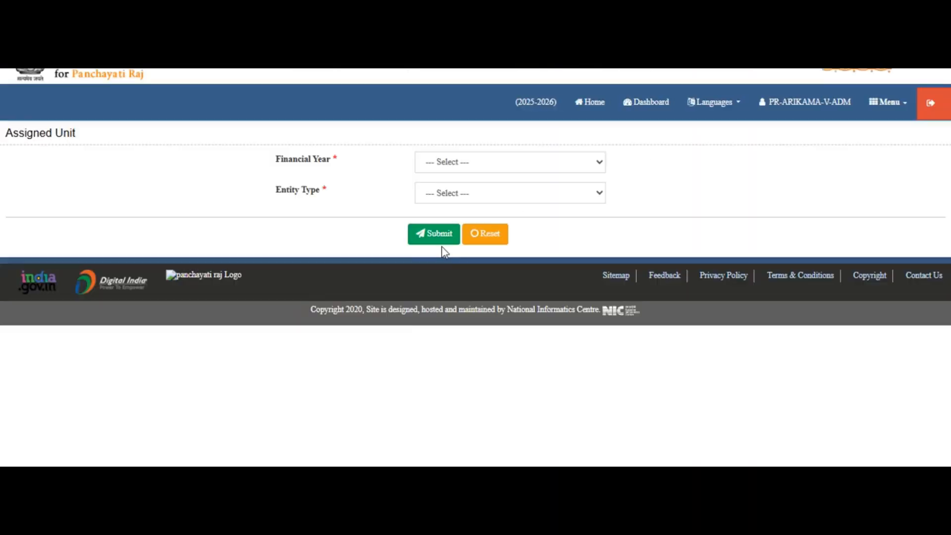
pyautogui.click(484, 163)
pyautogui.scroll(-2, 465, 382)
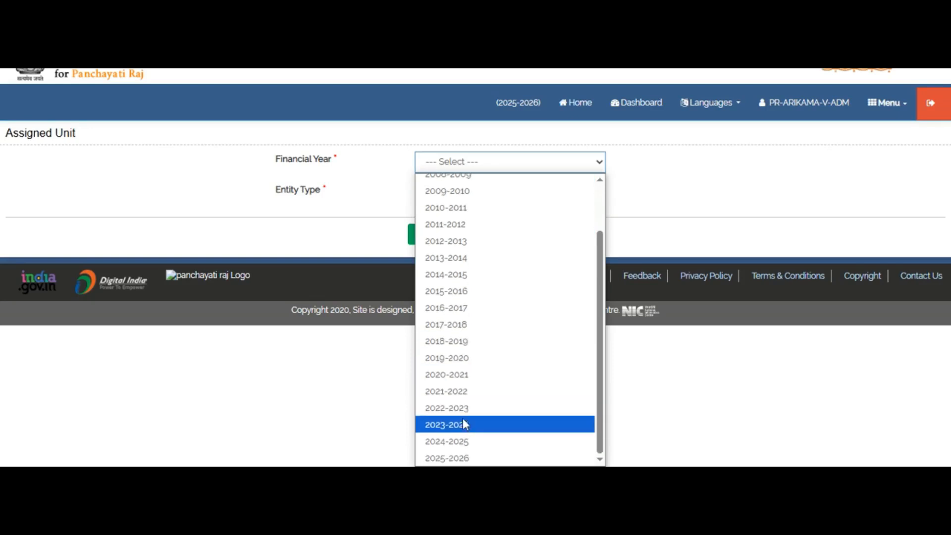
pyautogui.click(463, 427)
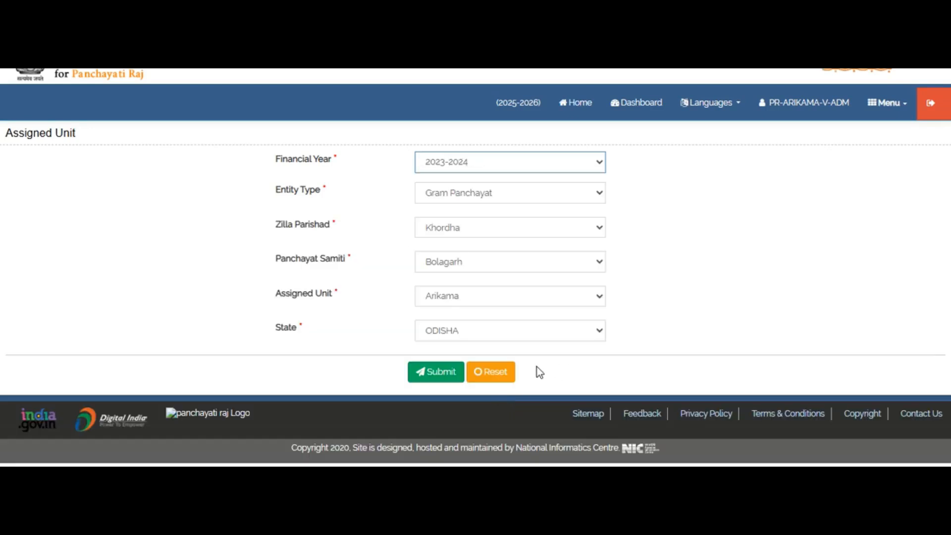
pyautogui.click(435, 379)
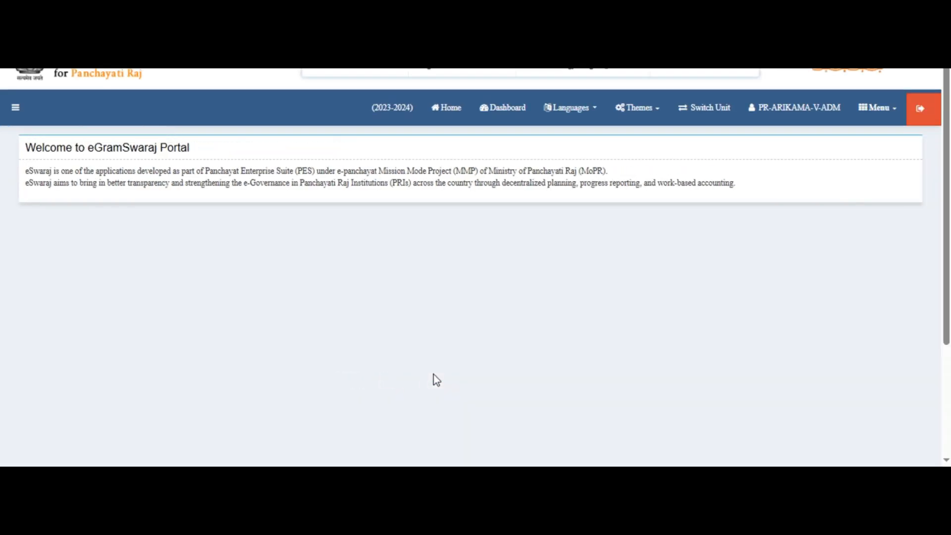
# - Open the Register Progress Reporting form from the progress reporting section
pyautogui.click(21, 121)
pyautogui.scroll(-3, 74, 258)
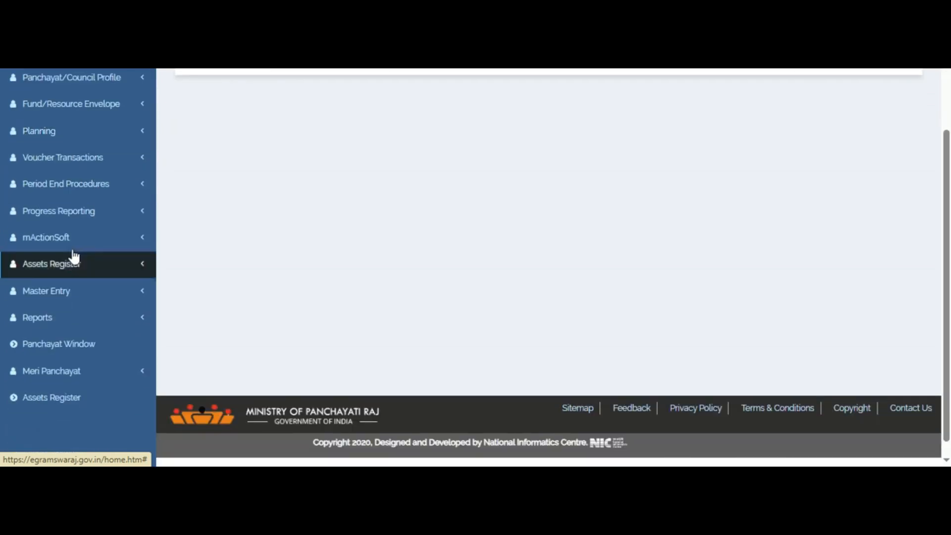
pyautogui.click(71, 213)
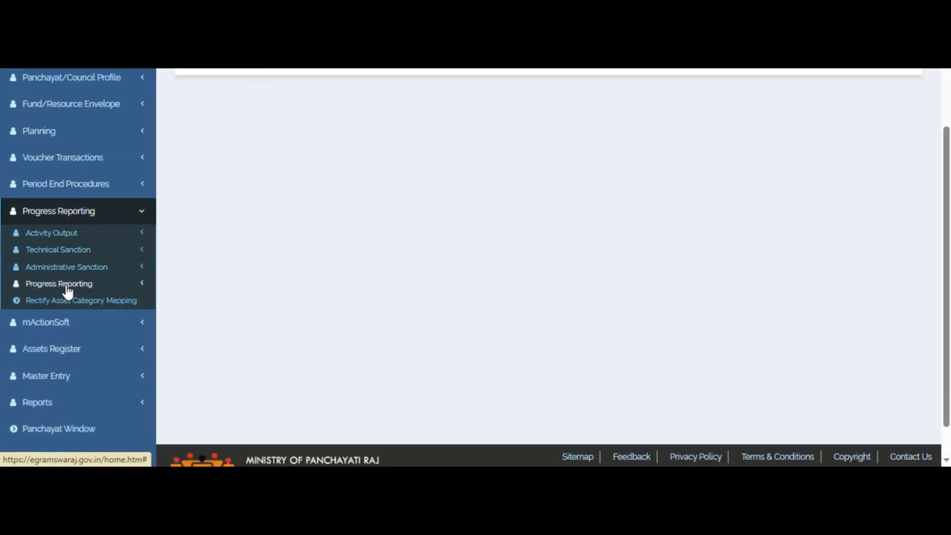
pyautogui.click(64, 285)
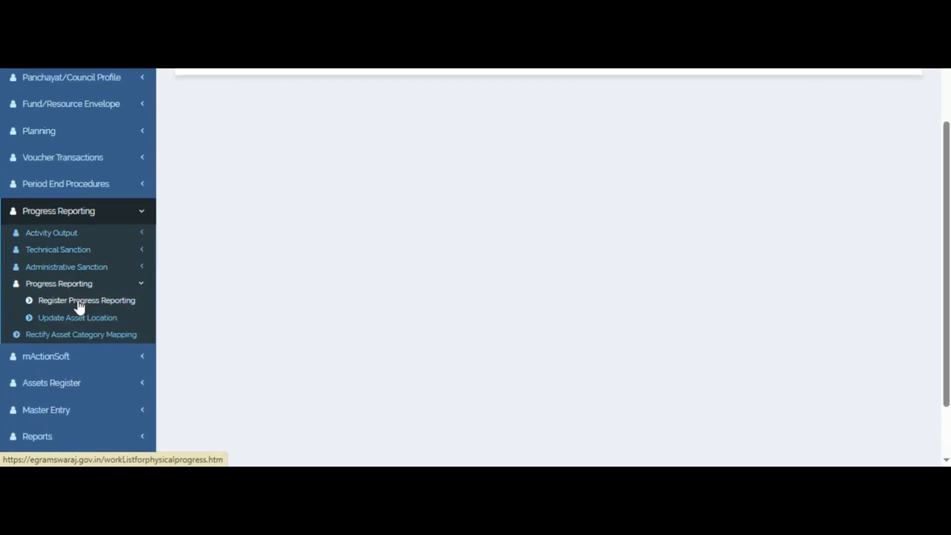
pyautogui.click(78, 300)
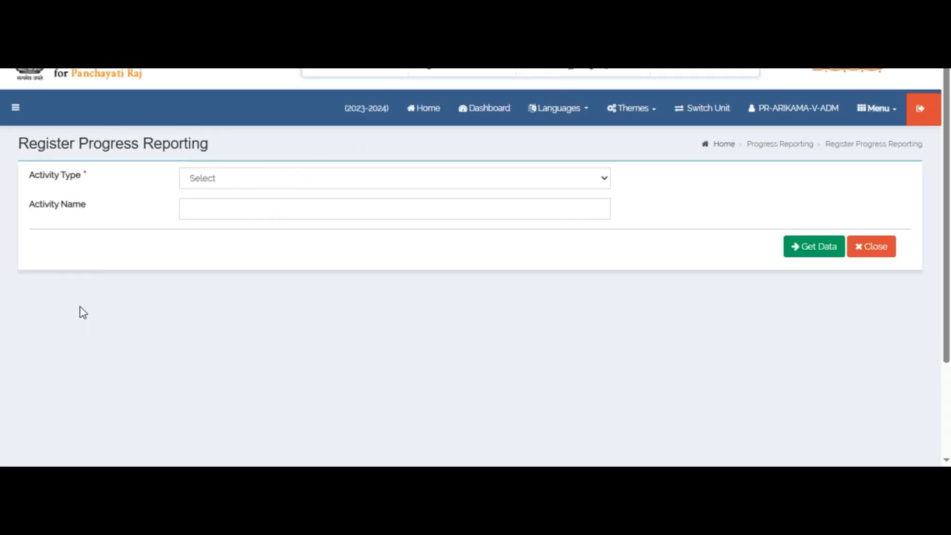
# - Retrieve the Public Works activities and filter the results by activity code 8291
pyautogui.click(198, 179)
pyautogui.click(215, 216)
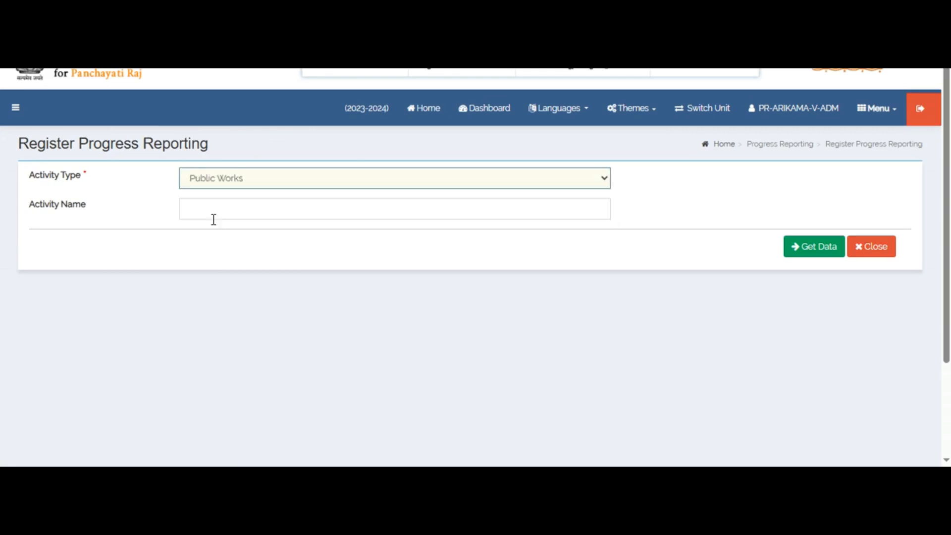
pyautogui.click(311, 184)
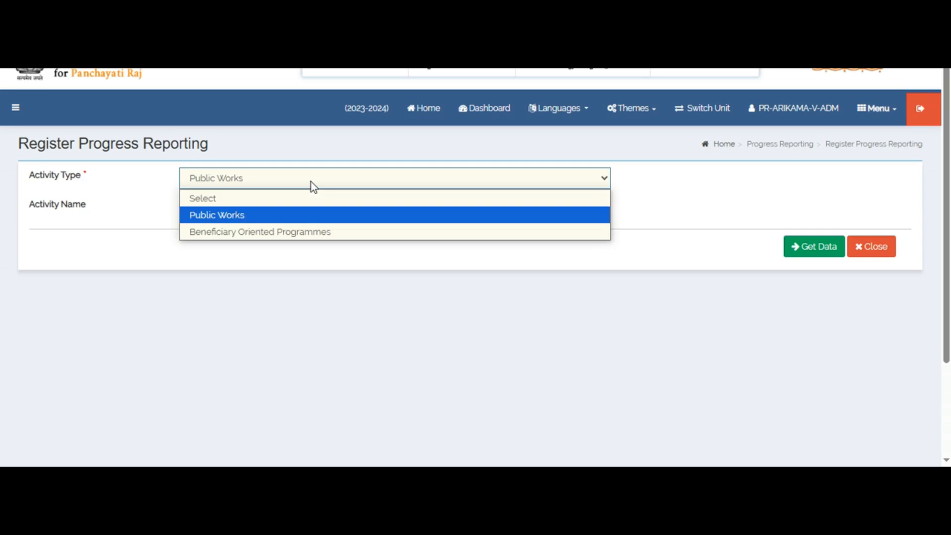
pyautogui.click(614, 325)
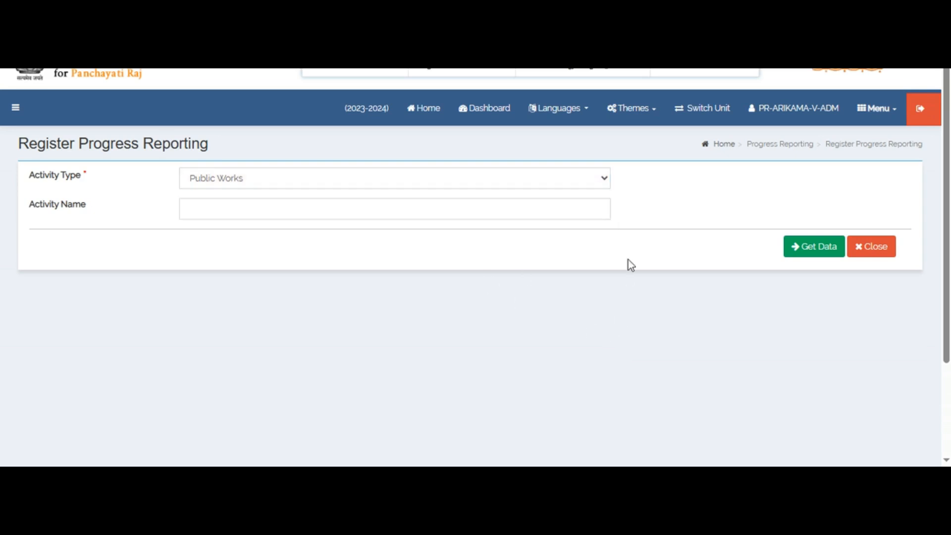
pyautogui.click(794, 246)
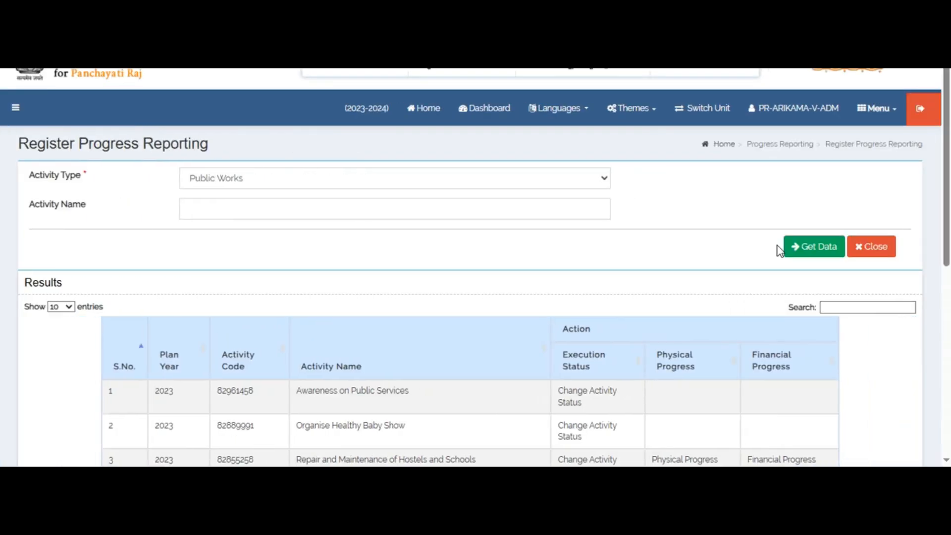
pyautogui.click(860, 306)
pyautogui.write('8291')
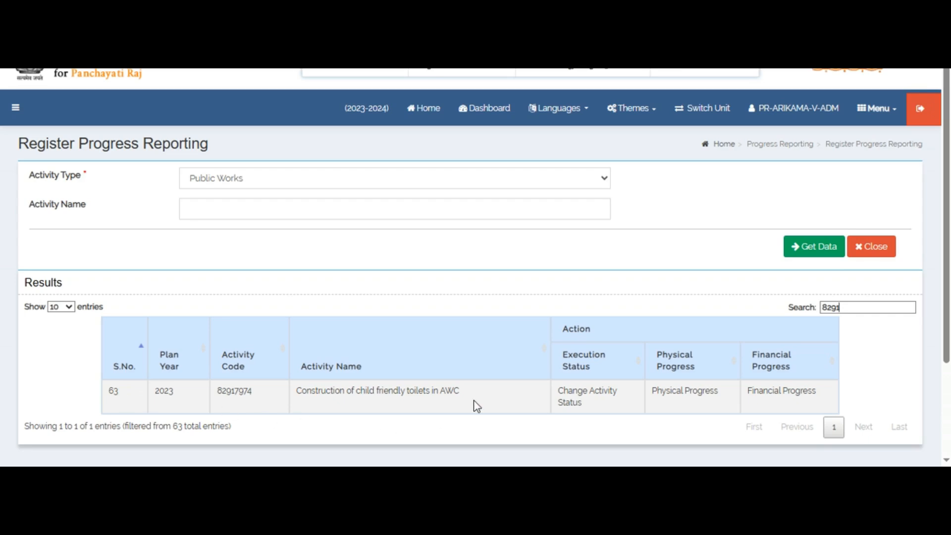
# - Open the financial progress of the child friendly toilets activity and compare its cost with the voucher expenditure amounts
pyautogui.click(772, 394)
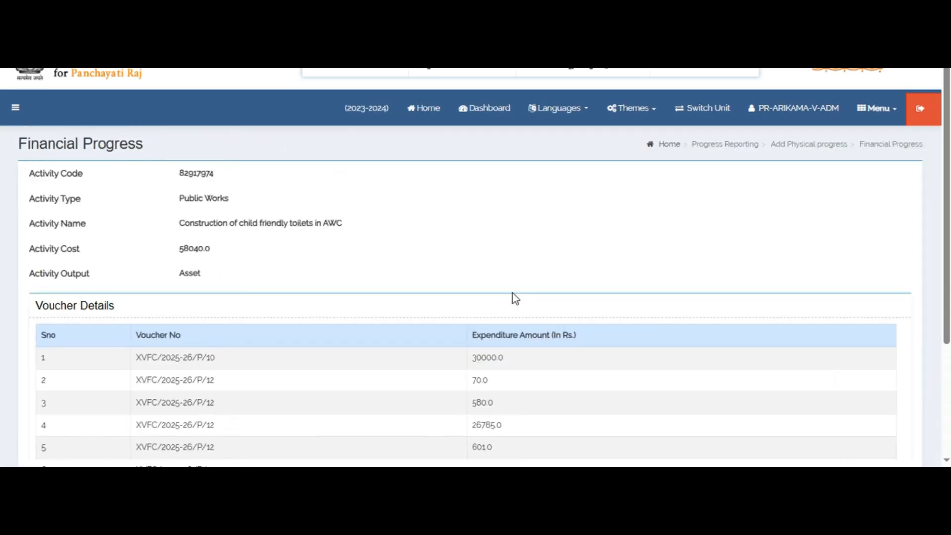
pyautogui.scroll(-3, 511, 295)
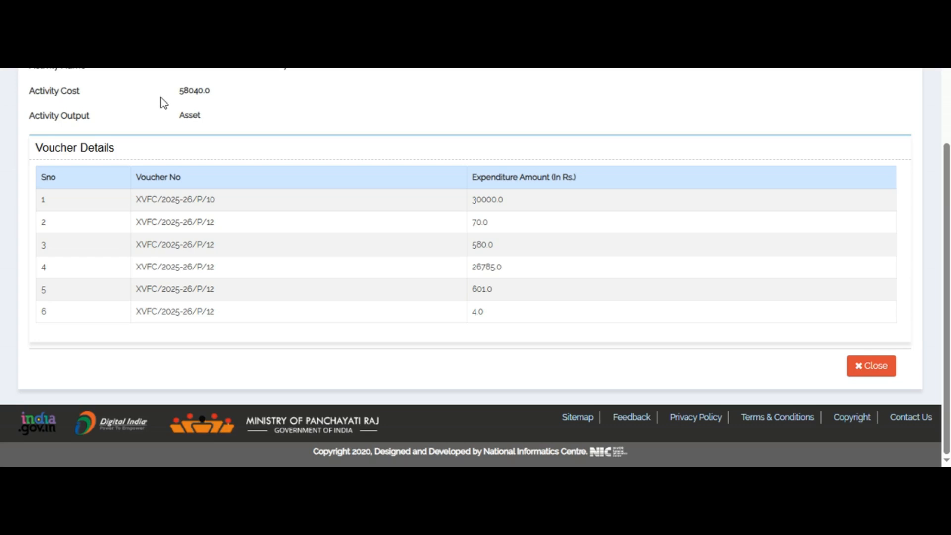
pyautogui.moveTo(173, 94); pyautogui.dragTo(251, 97)
pyautogui.moveTo(470, 198); pyautogui.dragTo(513, 315)
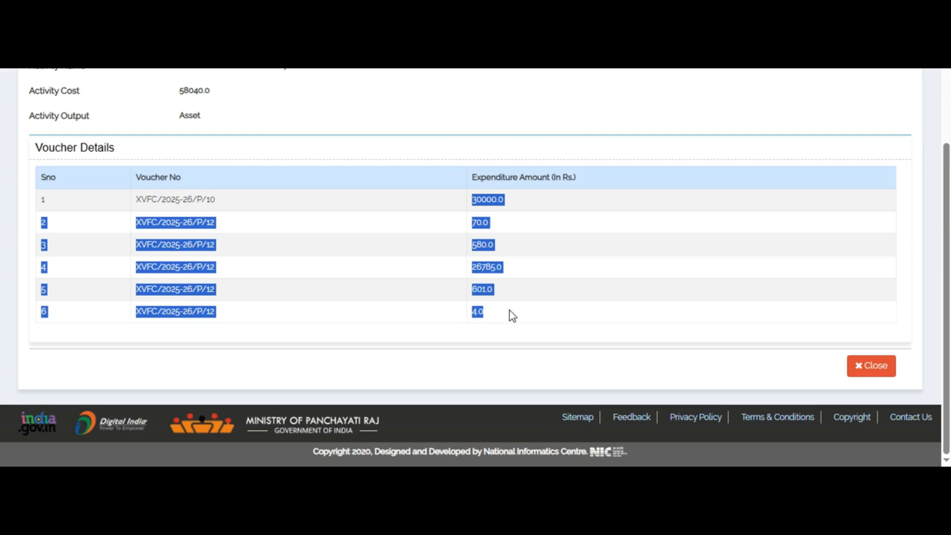
pyautogui.scroll(3, 376, 291)
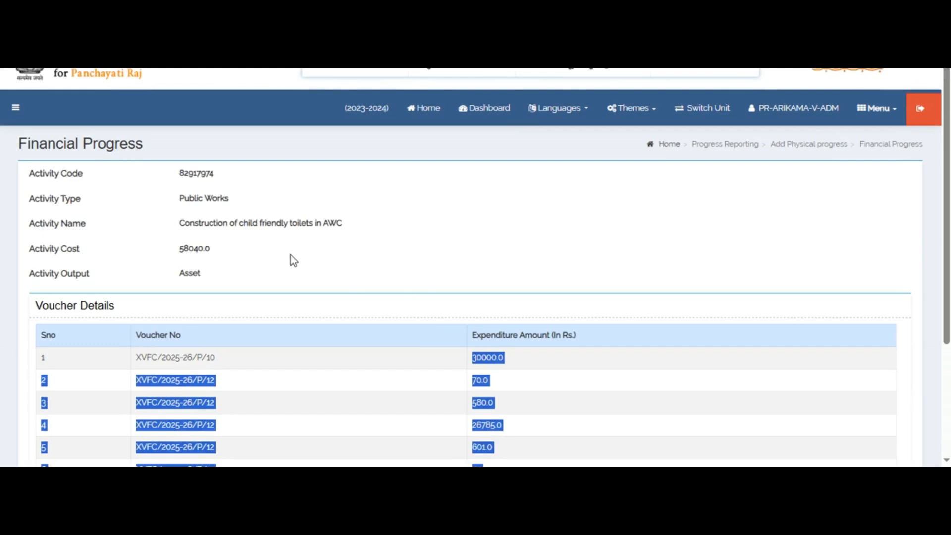
# - Go back from the financial progress details to the Register Progress Reporting form
pyautogui.click(25, 118)
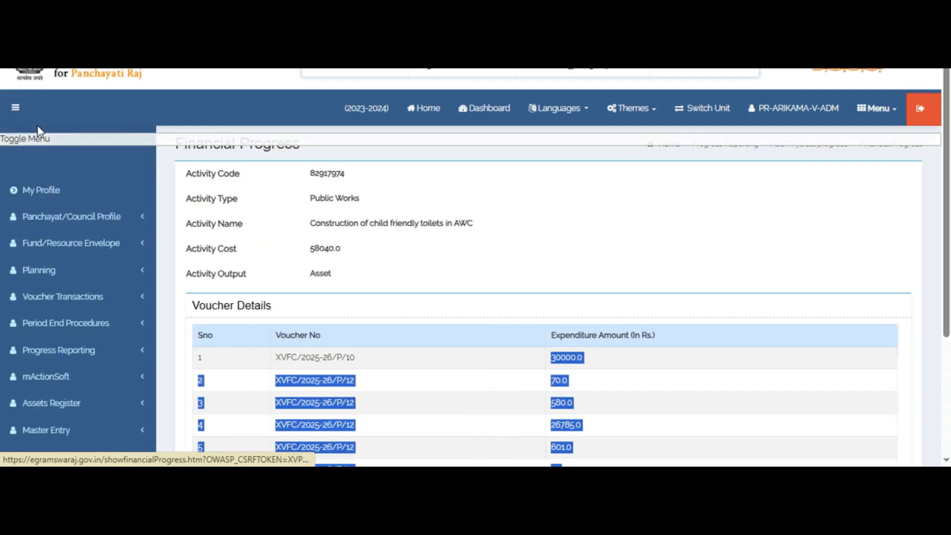
pyautogui.scroll(-4, 47, 157)
pyautogui.click(58, 198)
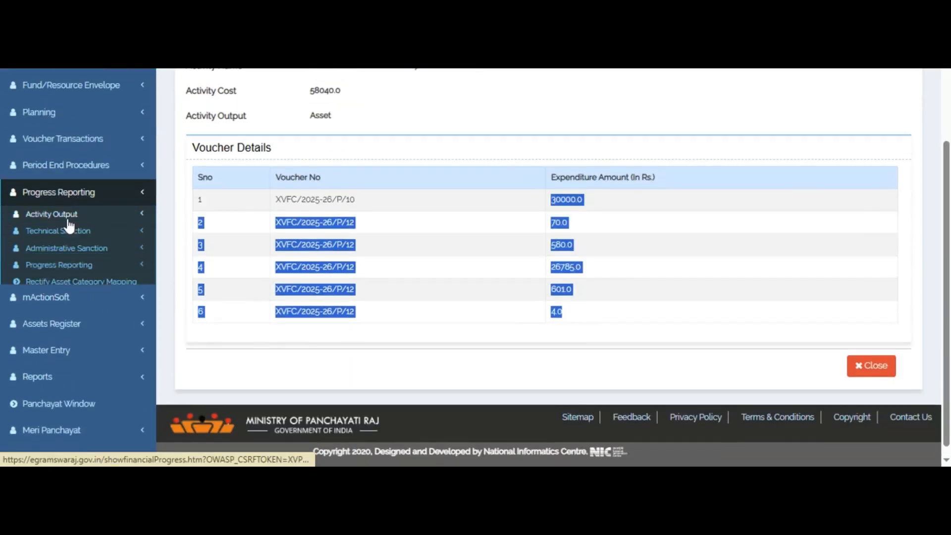
pyautogui.click(71, 270)
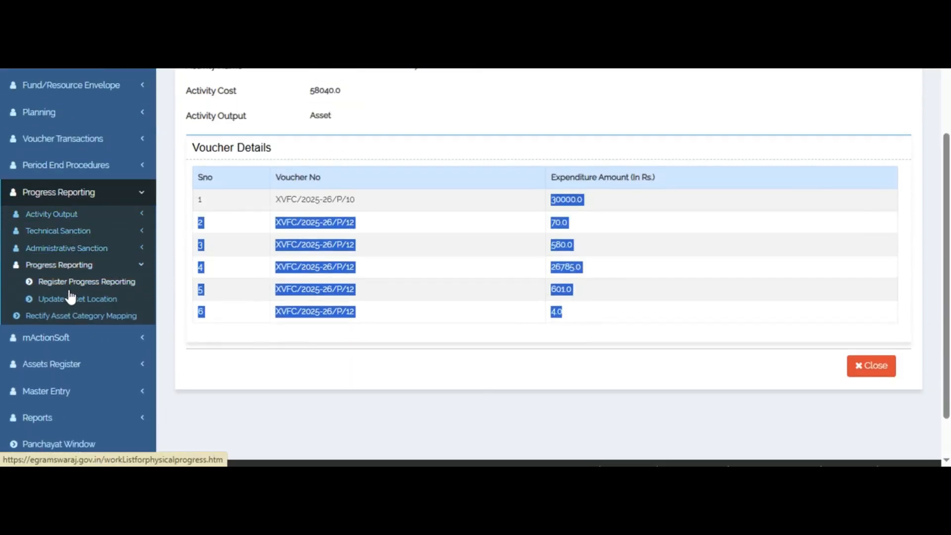
pyautogui.click(73, 283)
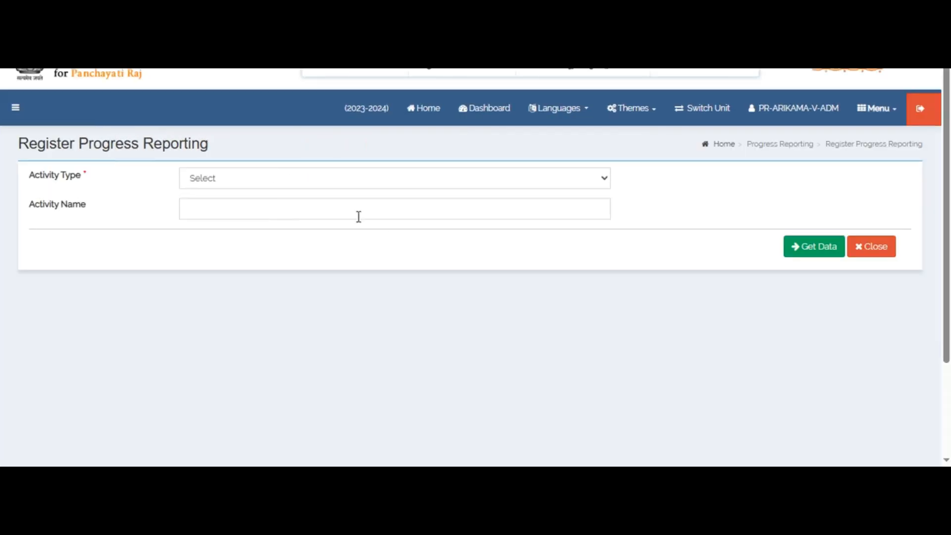
# - Retrieve the Public Works list again and narrow it to activity codes containing 8291
pyautogui.click(310, 179)
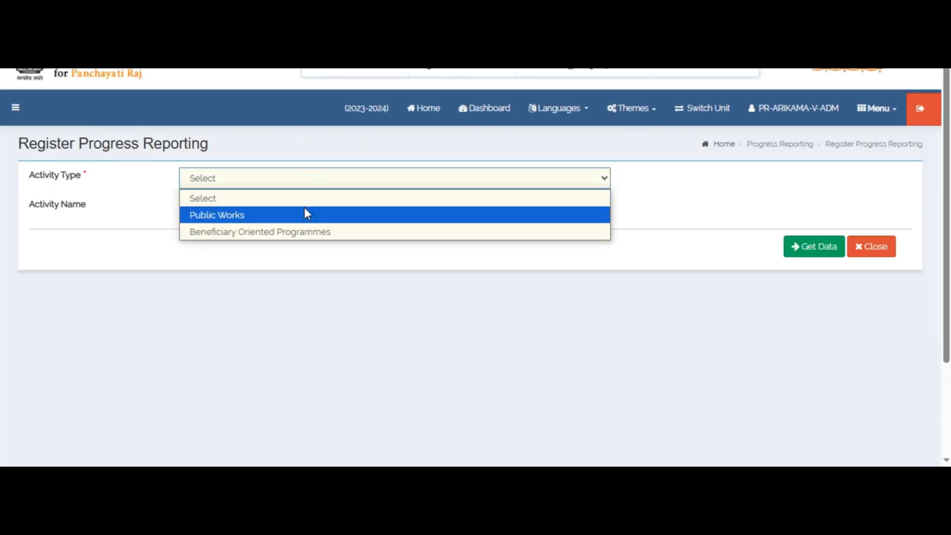
pyautogui.click(305, 213)
pyautogui.click(809, 248)
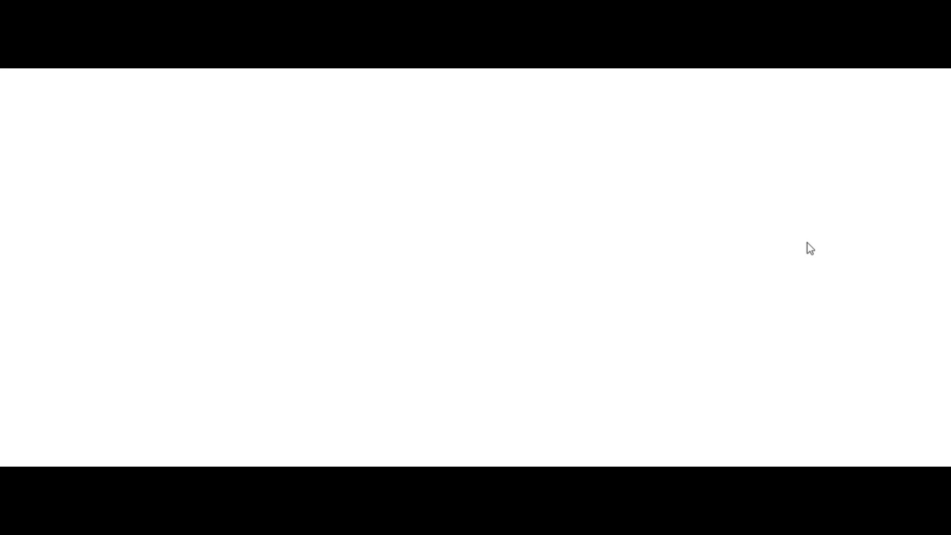
pyautogui.click(834, 306)
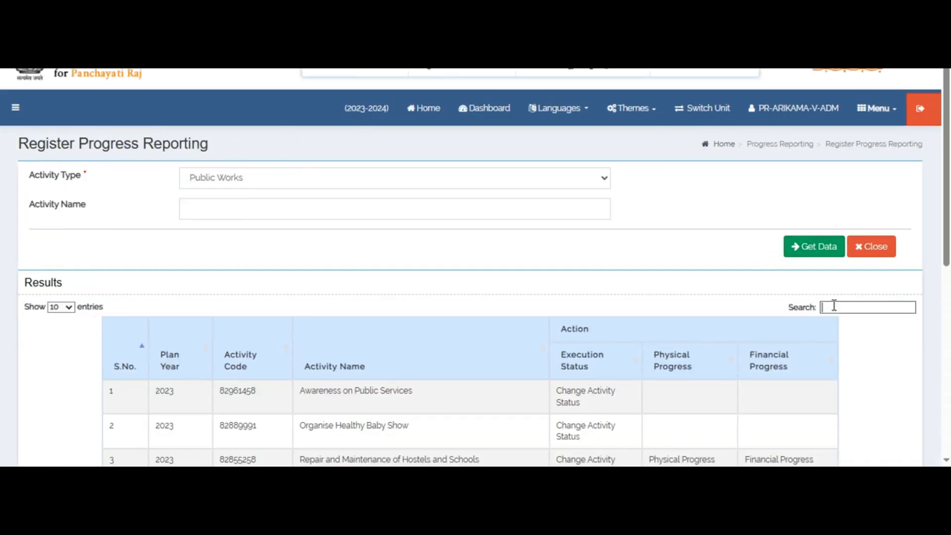
pyautogui.write('8291')
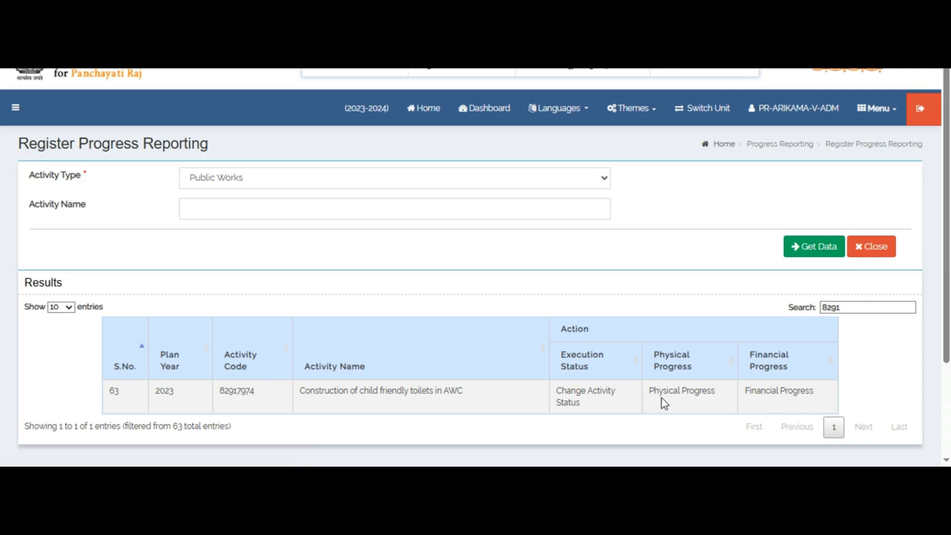
# - Open the physical progress form of the child friendly toilets activity, accept the prompt and review its work stage and asset details
pyautogui.click(682, 396)
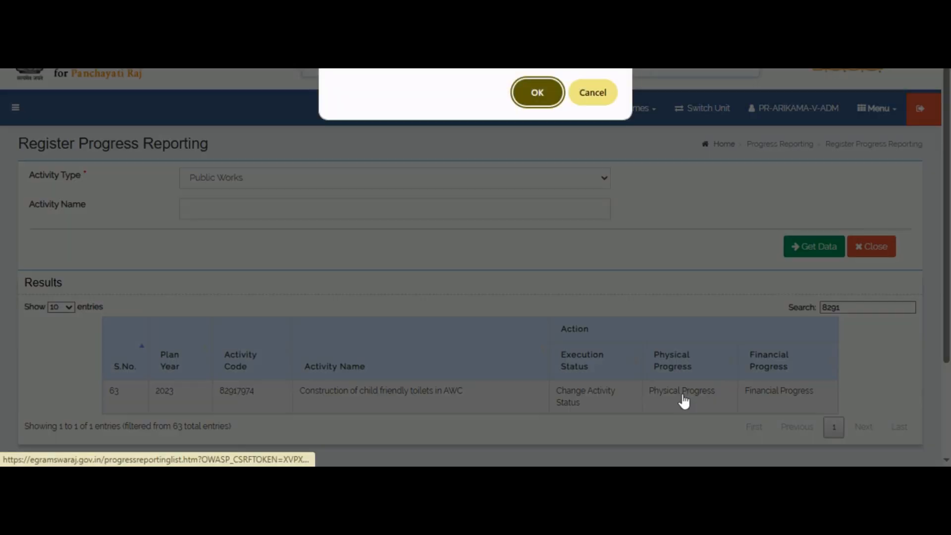
pyautogui.click(538, 92)
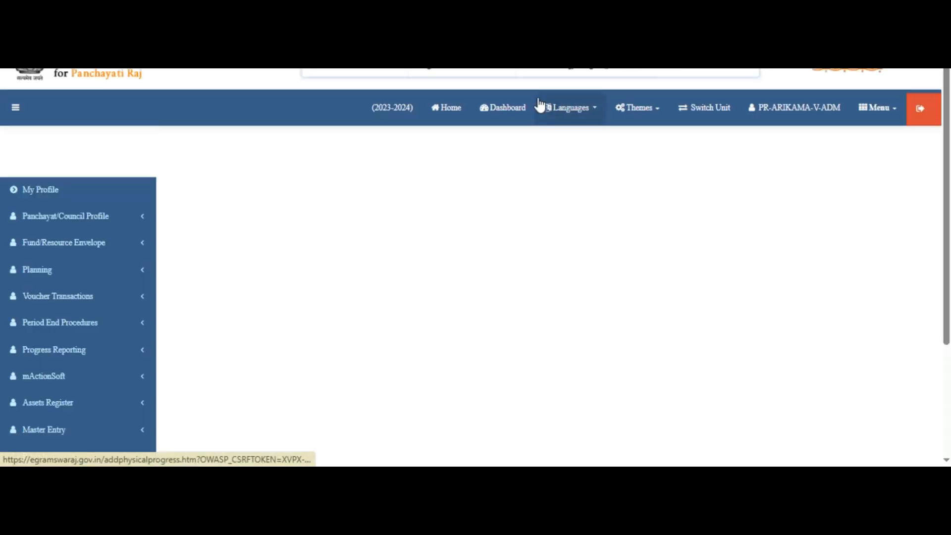
pyautogui.scroll(-5, 484, 185)
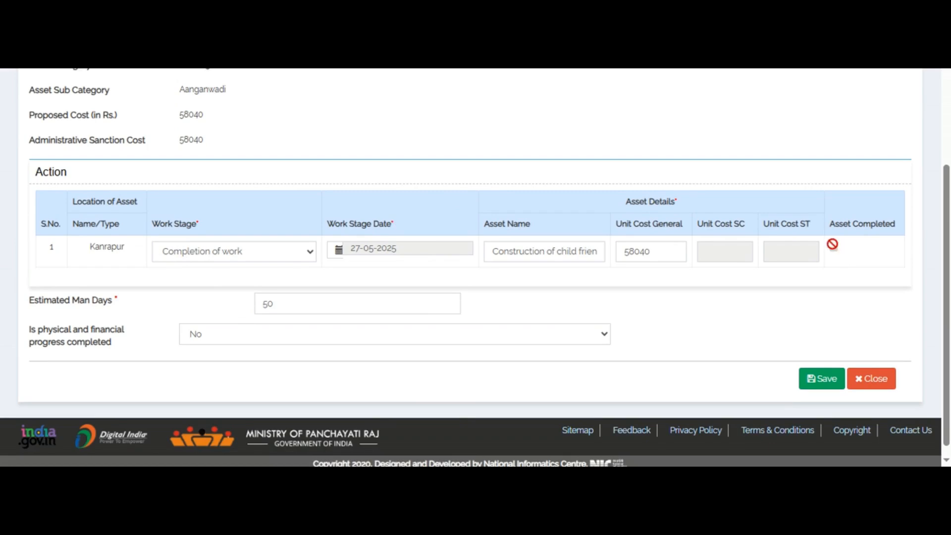
pyautogui.scroll(-1, 107, 294)
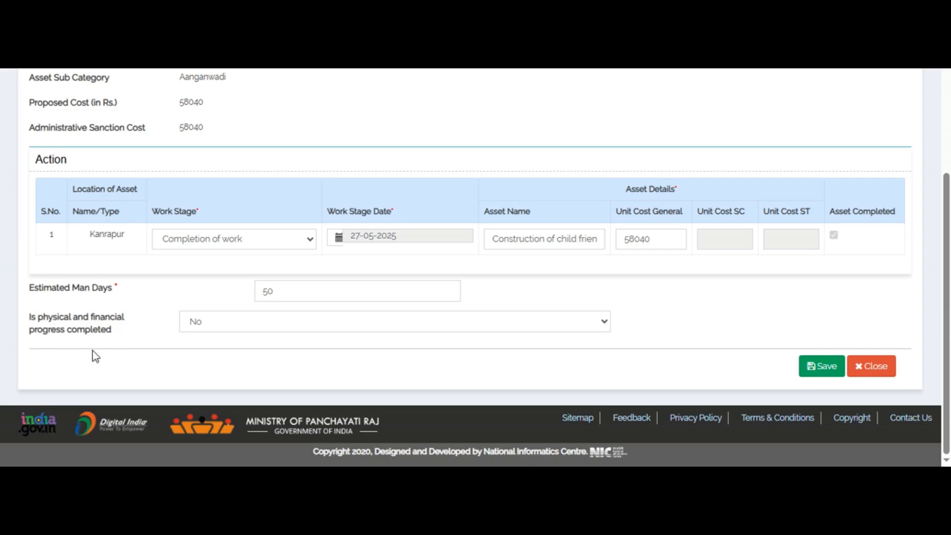
# - Mark physical and financial progress as completed with Yes, save the form and acknowledge the message
pyautogui.click(261, 328)
pyautogui.click(248, 363)
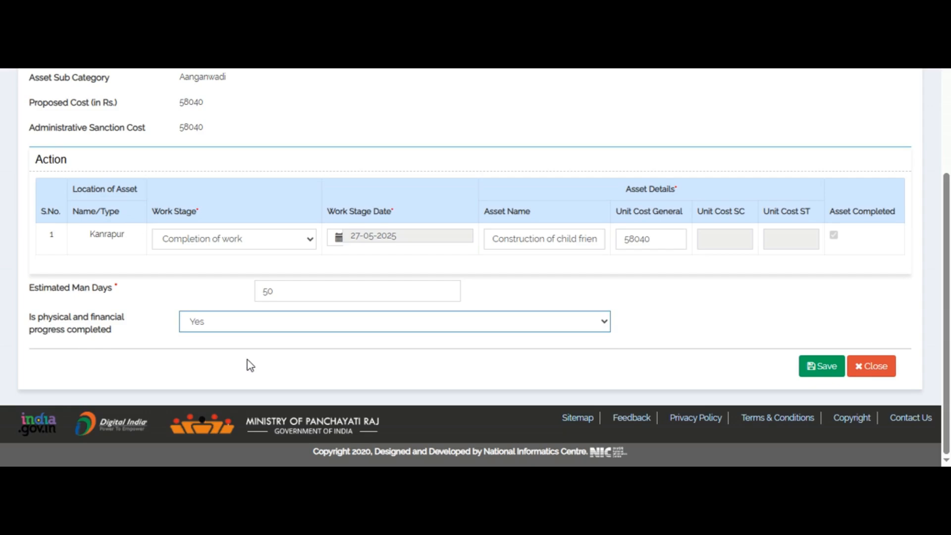
pyautogui.click(229, 322)
pyautogui.click(223, 358)
pyautogui.click(814, 366)
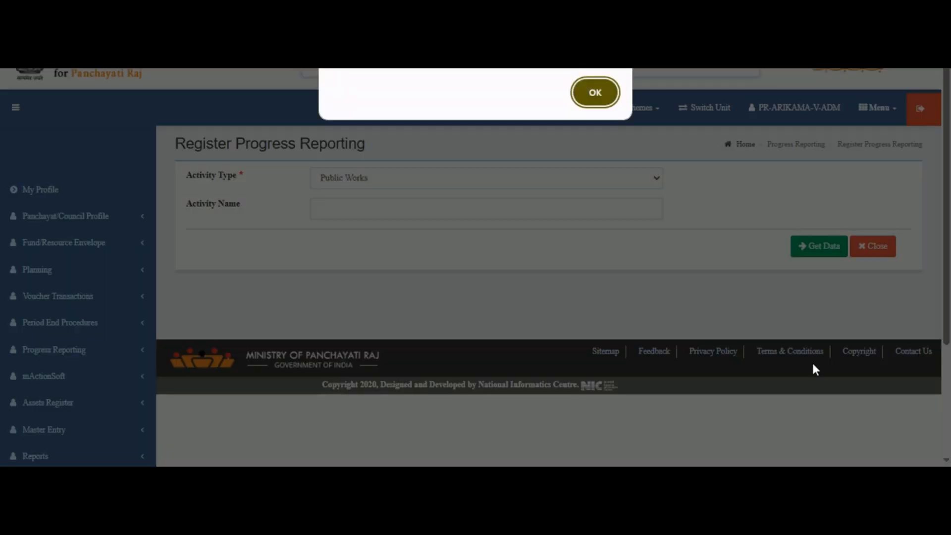
pyautogui.click(597, 92)
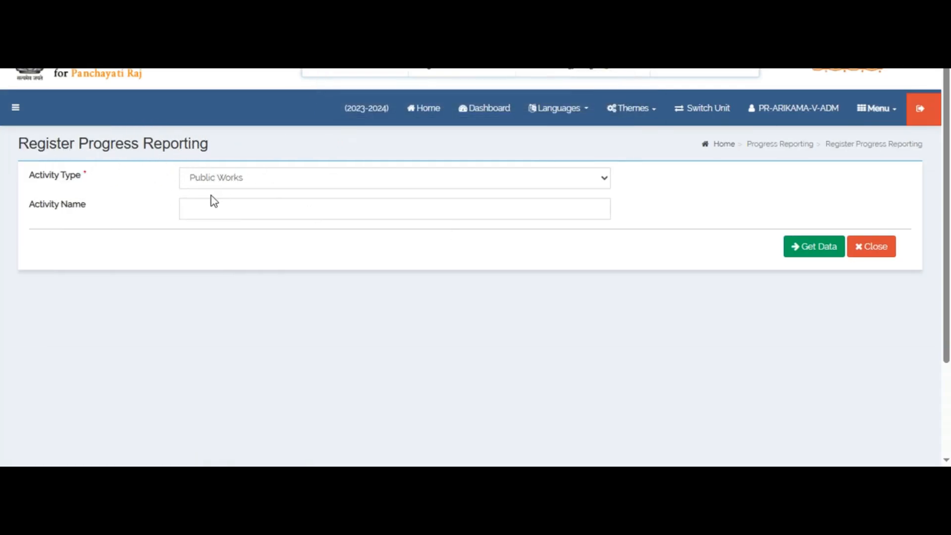
# - Retrieve the Public Works activity list and filter it to activity codes containing 8291
pyautogui.click(807, 250)
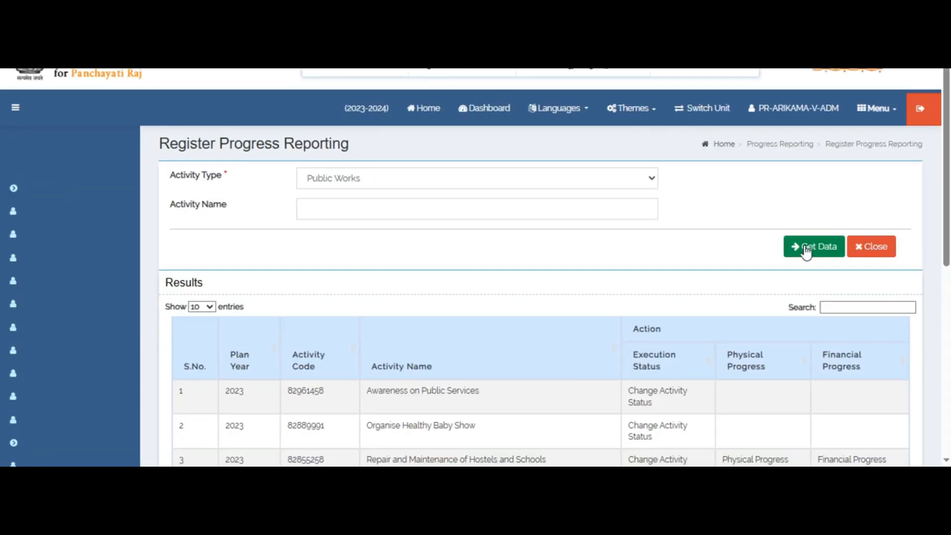
pyautogui.click(872, 304)
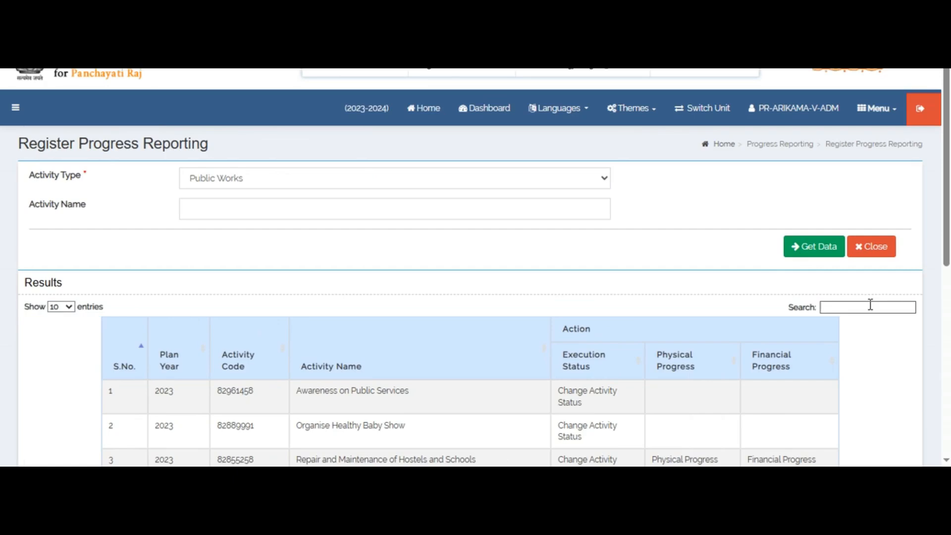
pyautogui.write('8291')
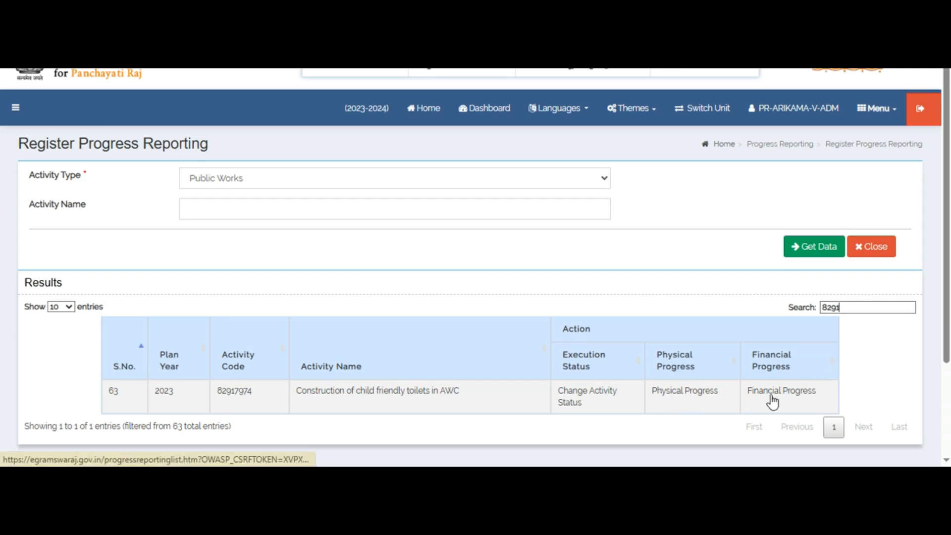
# - Open the status change form of the child friendly toilets in AWC activity and set its activity status to Completed
pyautogui.click(570, 397)
pyautogui.click(539, 92)
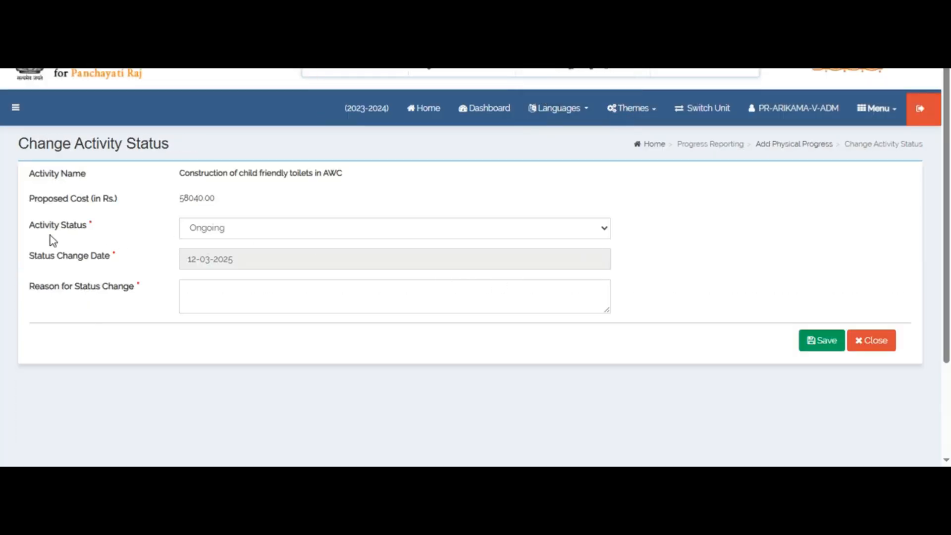
pyautogui.click(229, 232)
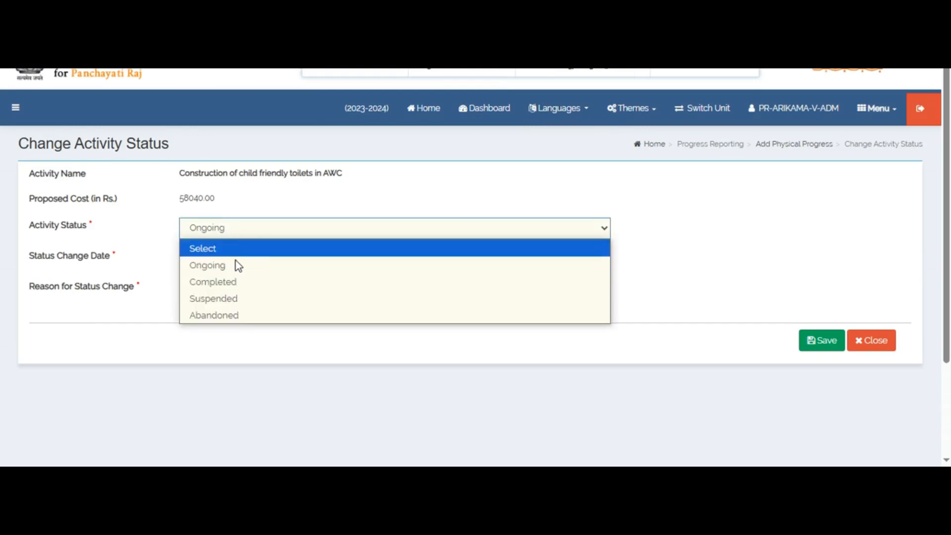
pyautogui.click(215, 283)
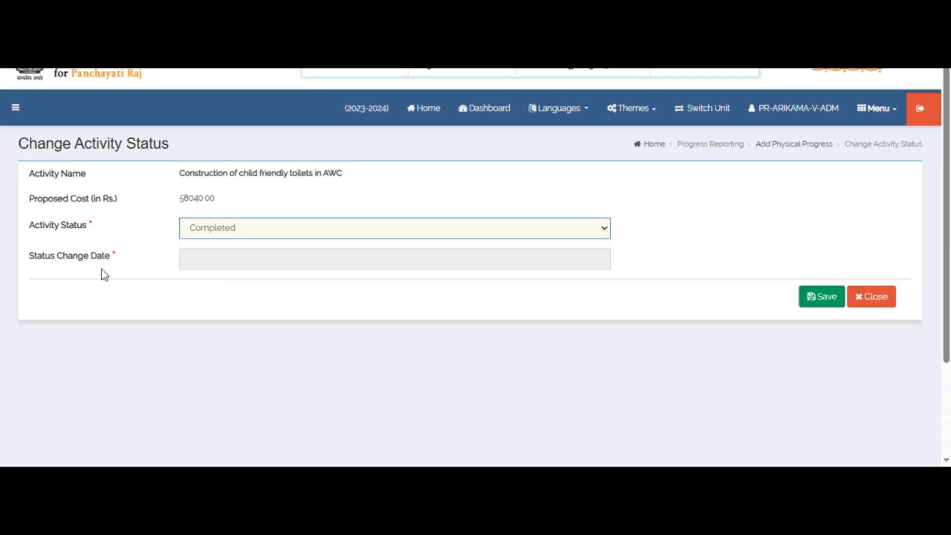
# - Set the status change date of the child friendly toilets activity to 04-07-2025
pyautogui.click(218, 263)
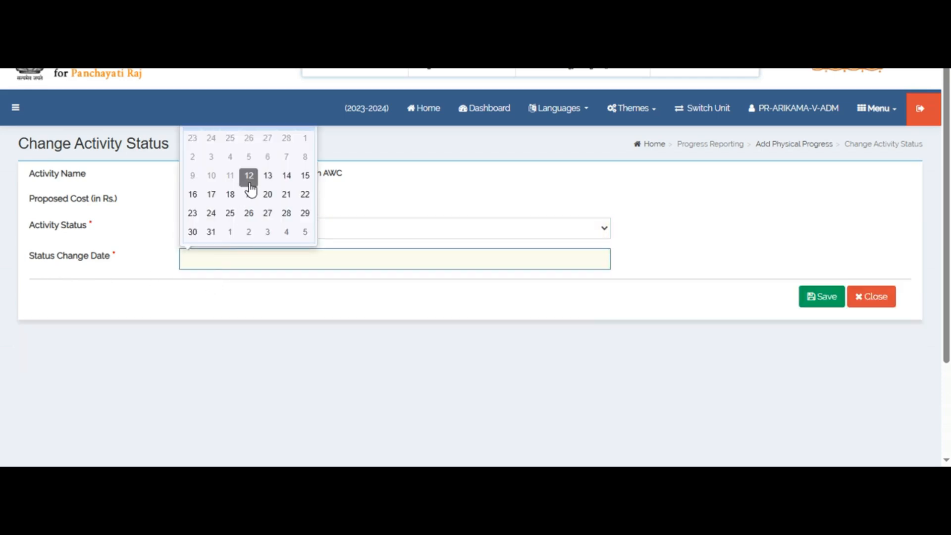
pyautogui.scroll(-3, 395, 287)
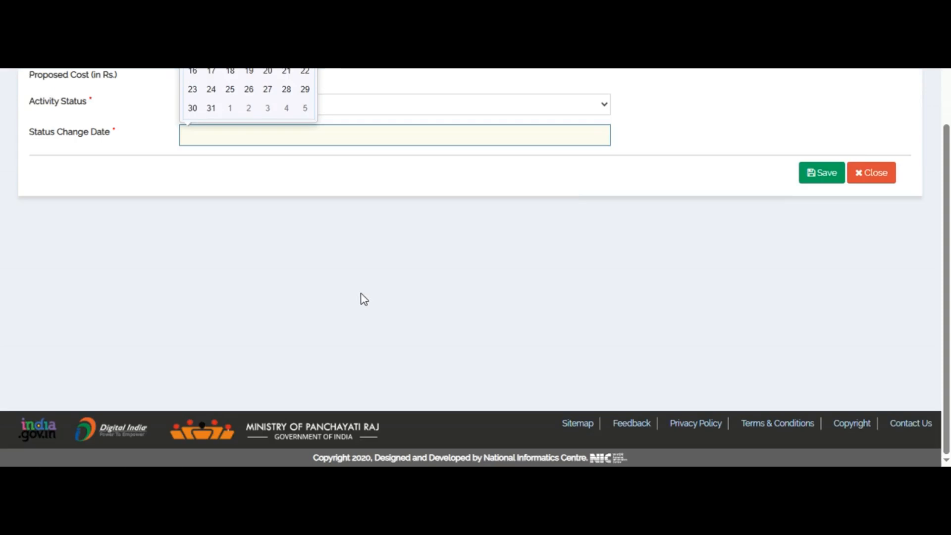
pyautogui.click(269, 136)
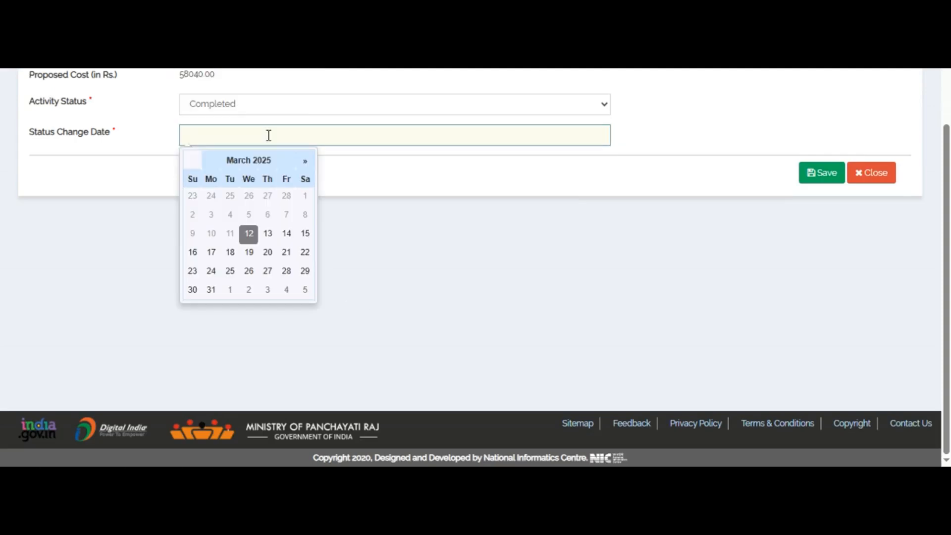
pyautogui.click(305, 161)
pyautogui.click(306, 162)
pyautogui.click(305, 161)
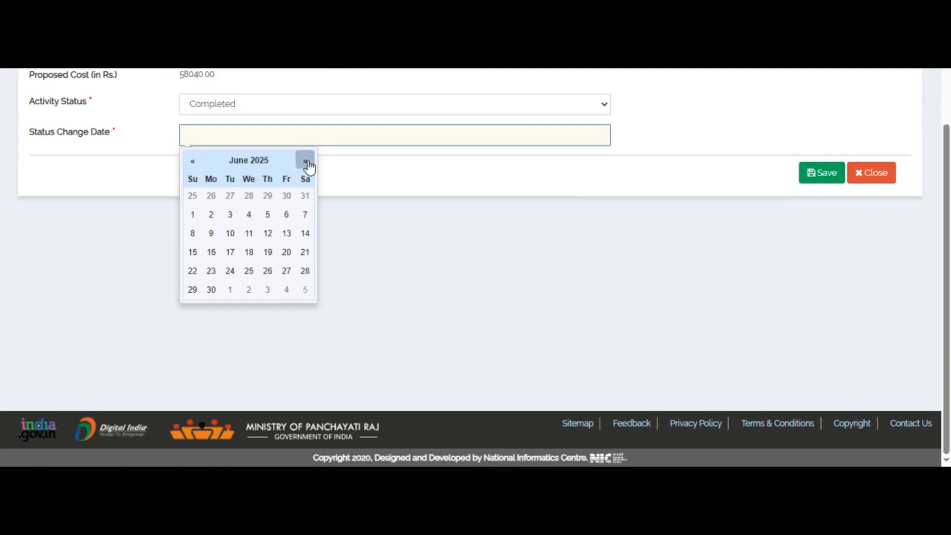
pyautogui.click(307, 161)
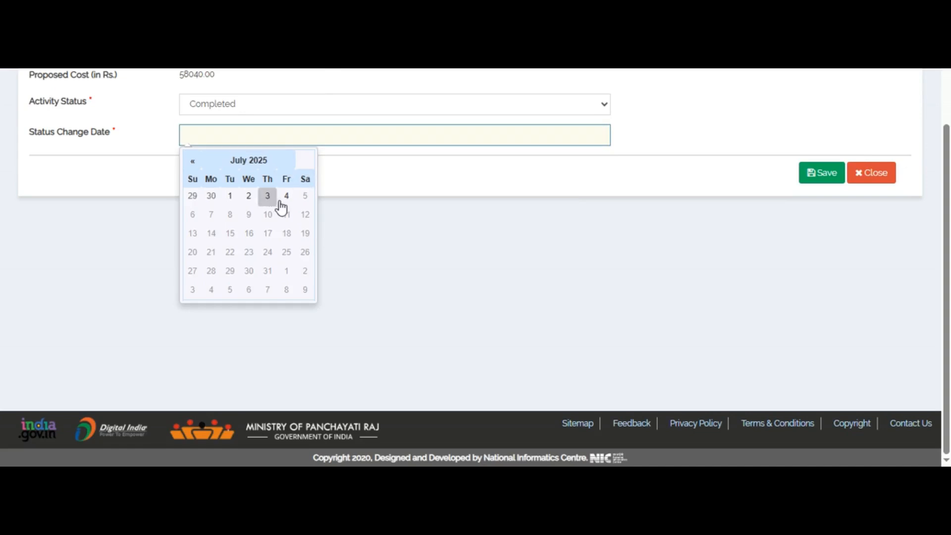
pyautogui.click(287, 198)
pyautogui.click(305, 310)
pyautogui.scroll(3, 683, 304)
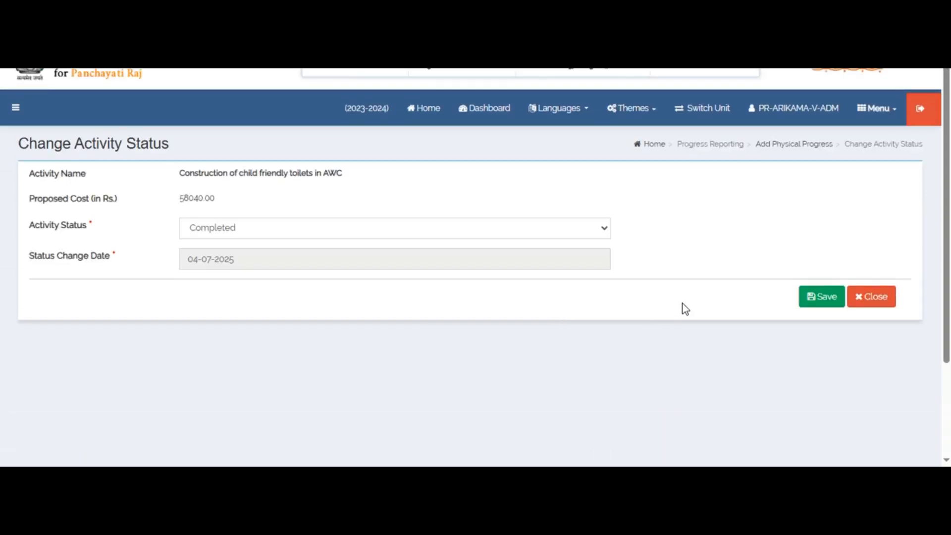
# - Save the activity status change, acknowledge the message and return to the home page
pyautogui.click(810, 301)
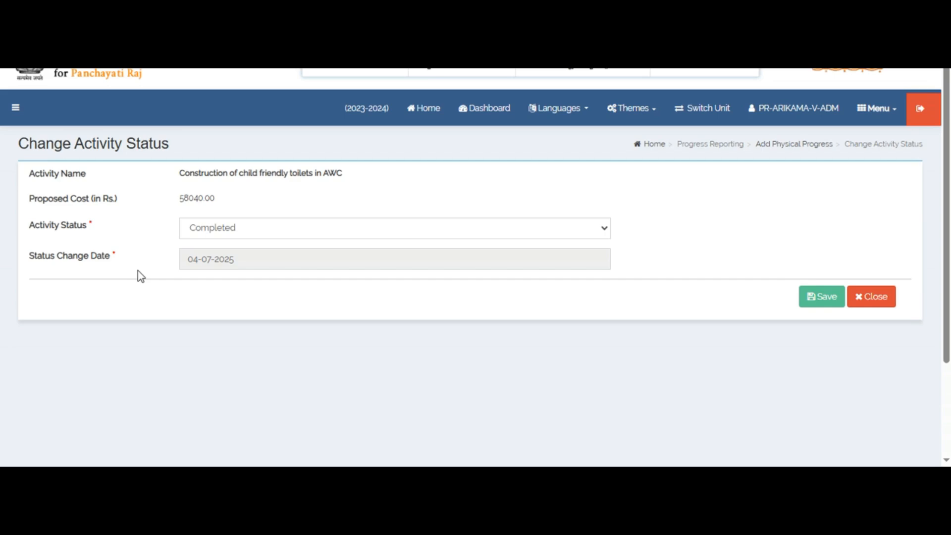
pyautogui.click(813, 306)
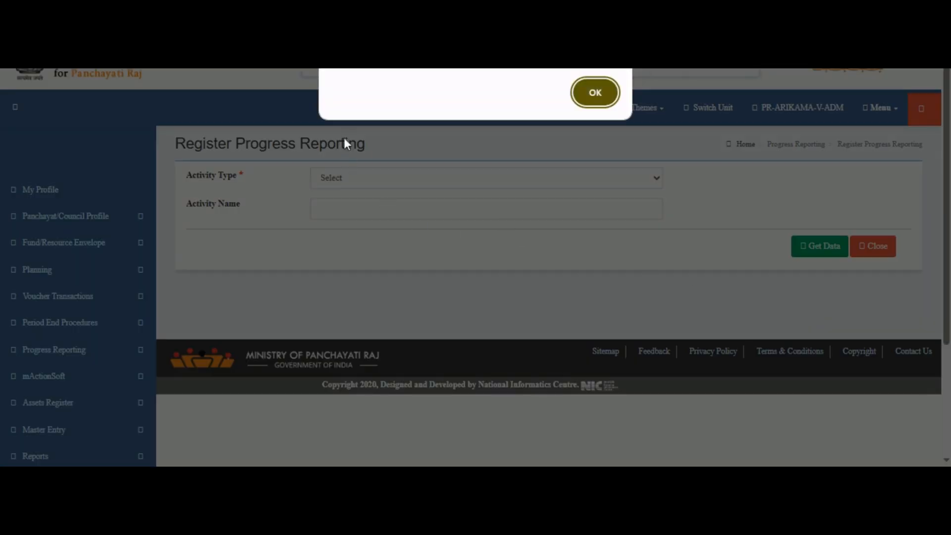
pyautogui.click(608, 97)
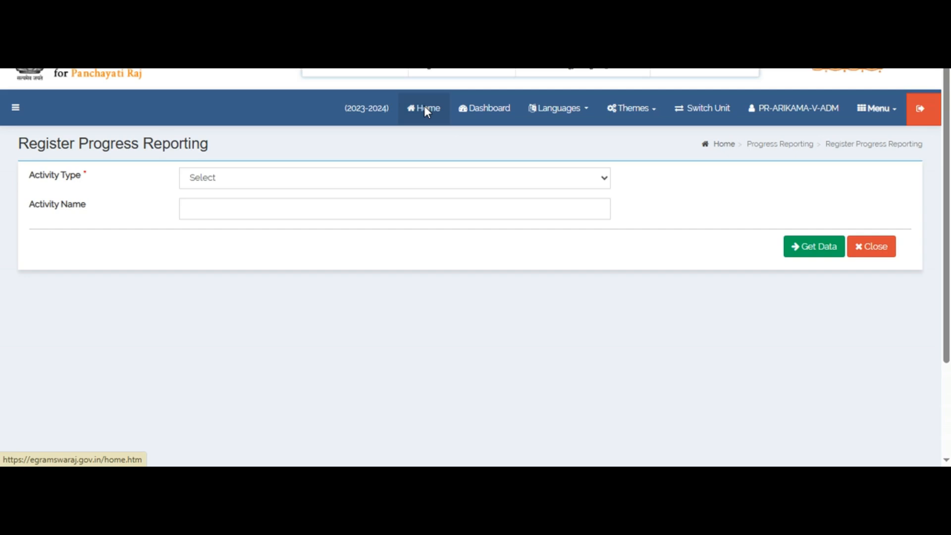
pyautogui.click(424, 107)
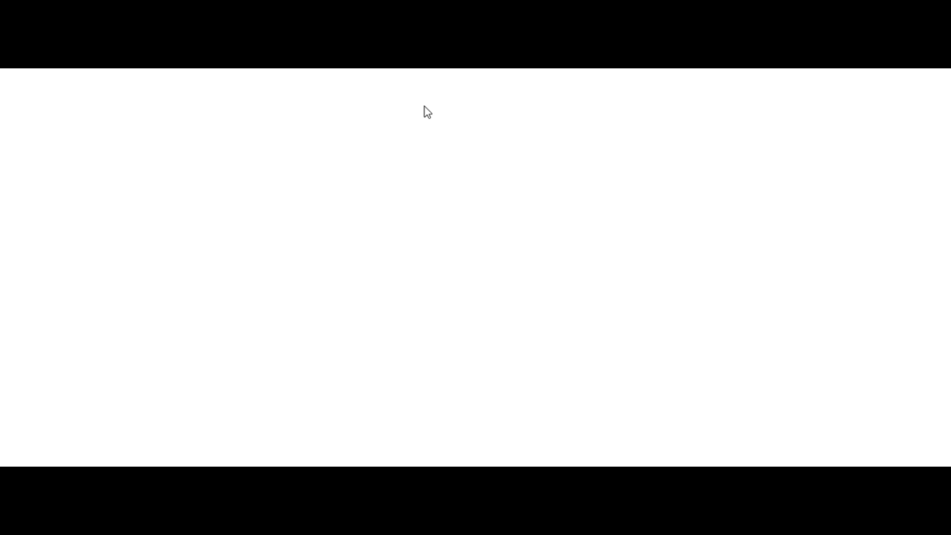